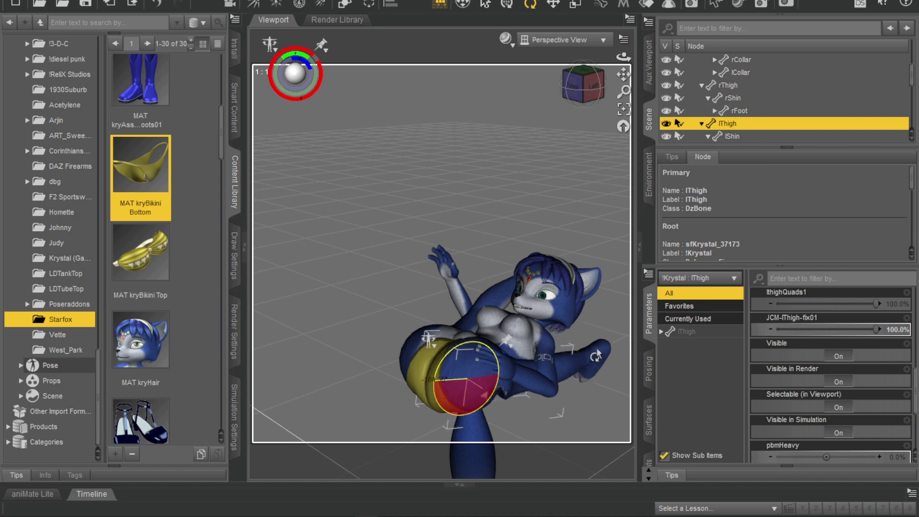
Rotate the figure's left thigh so the leg folds back toward the head.
drag(596, 355, 630, 353)
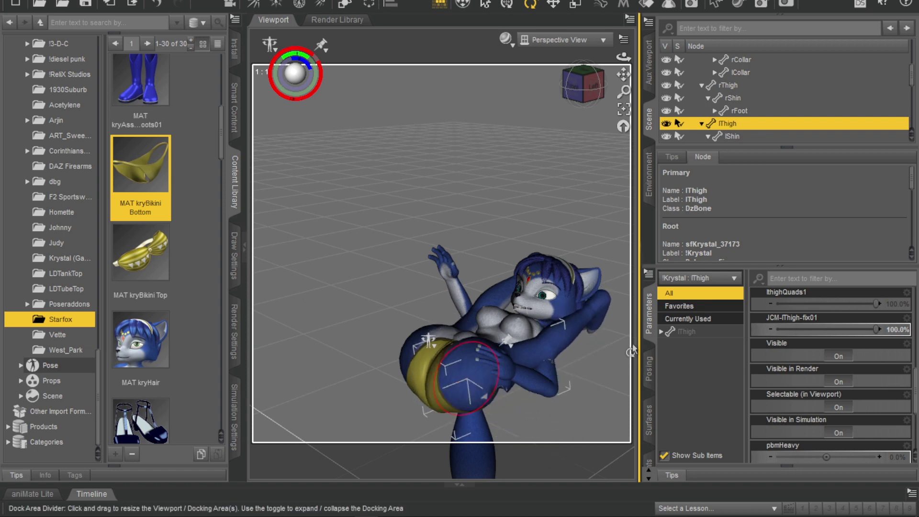
drag(583, 85, 536, 76)
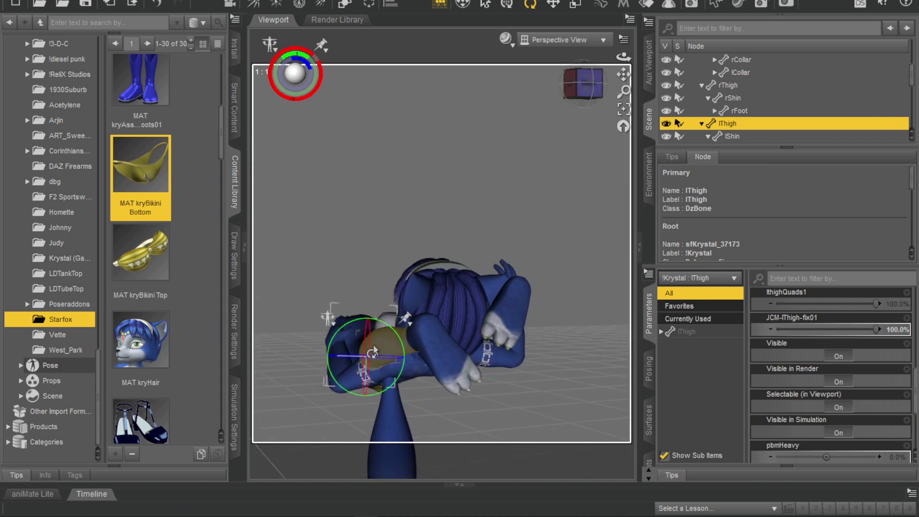
drag(369, 359, 371, 359)
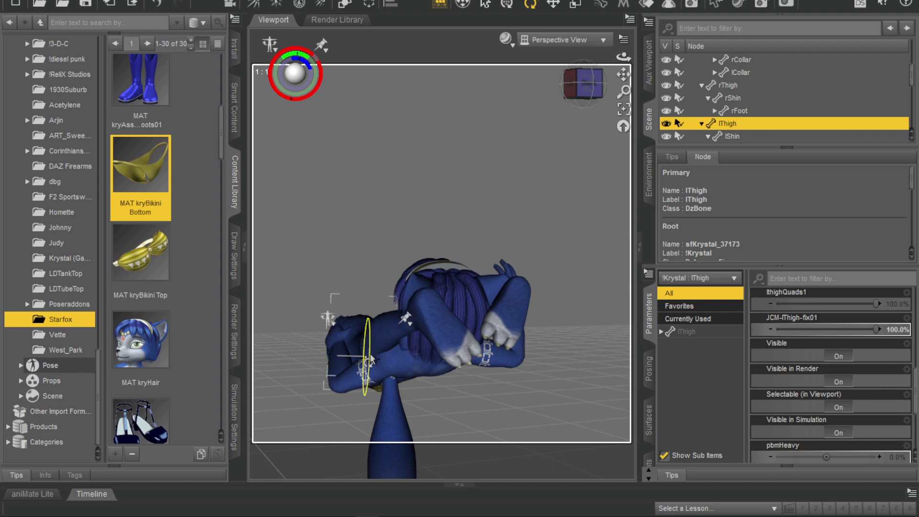
click(581, 95)
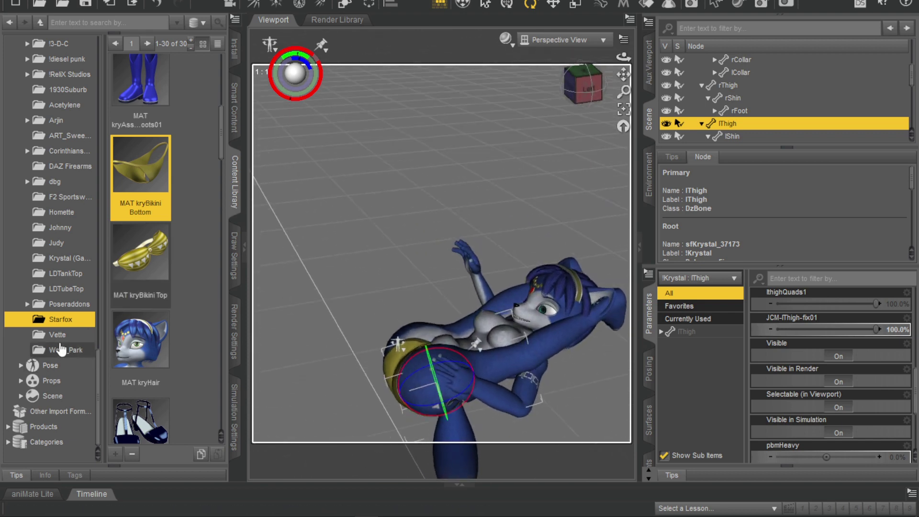
Find the "!!MAT Kryst..." folder in the Pose library and apply the REMnippletex preset to the figure.
click(52, 396)
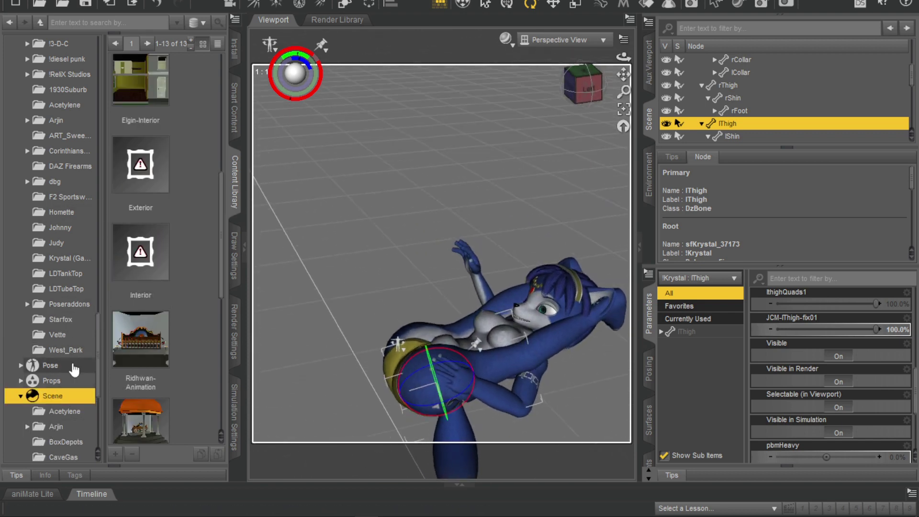
key(Up)
drag(99, 274, 113, 429)
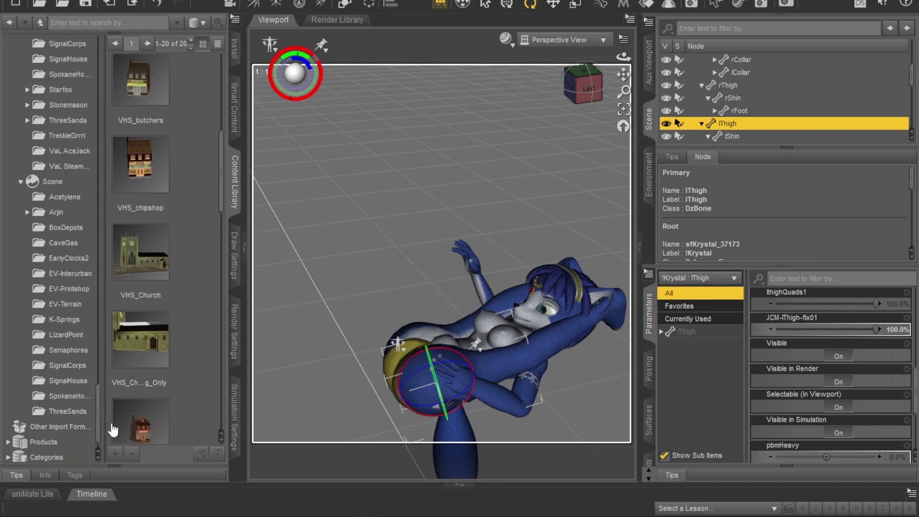
double_click(74, 91)
click(67, 121)
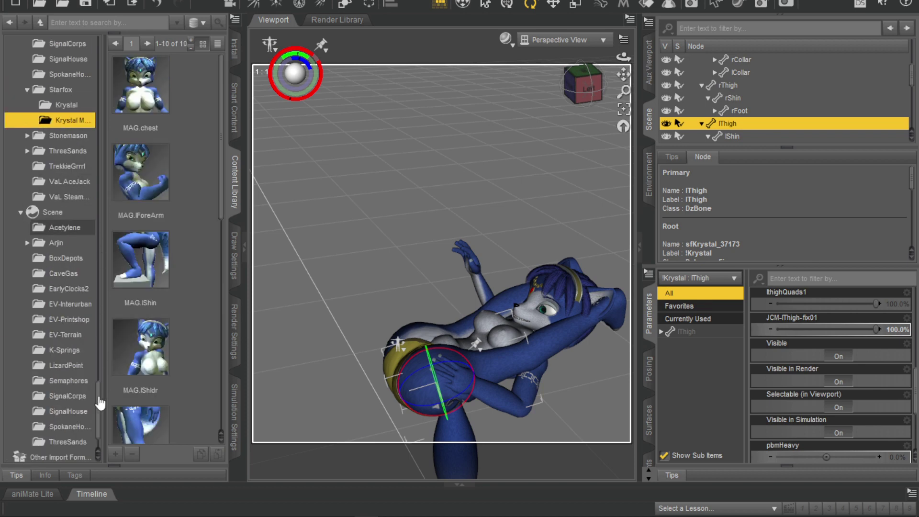
drag(98, 397, 92, 259)
click(64, 258)
double_click(63, 271)
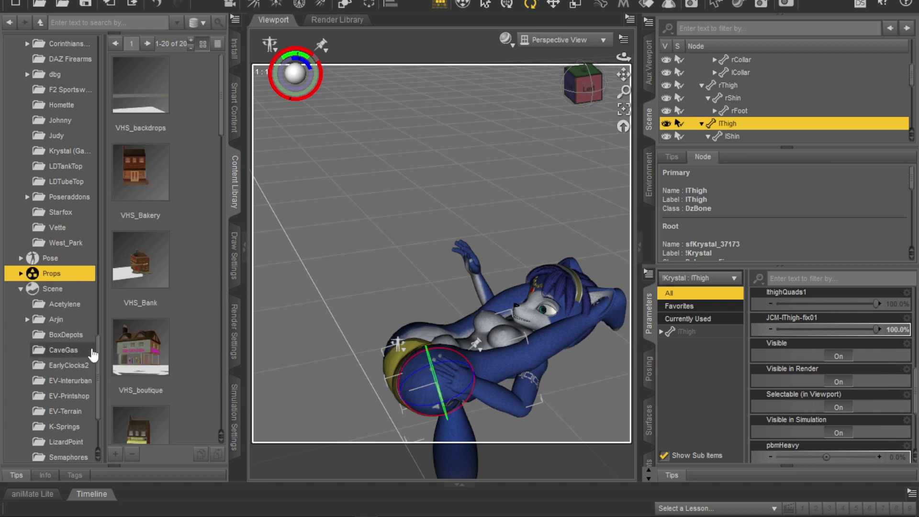
click(50, 258)
click(66, 286)
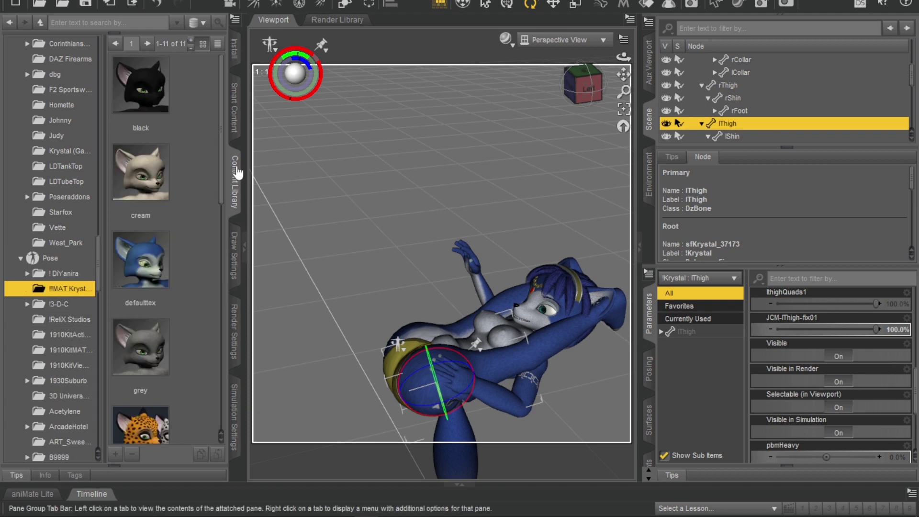
double_click(141, 192)
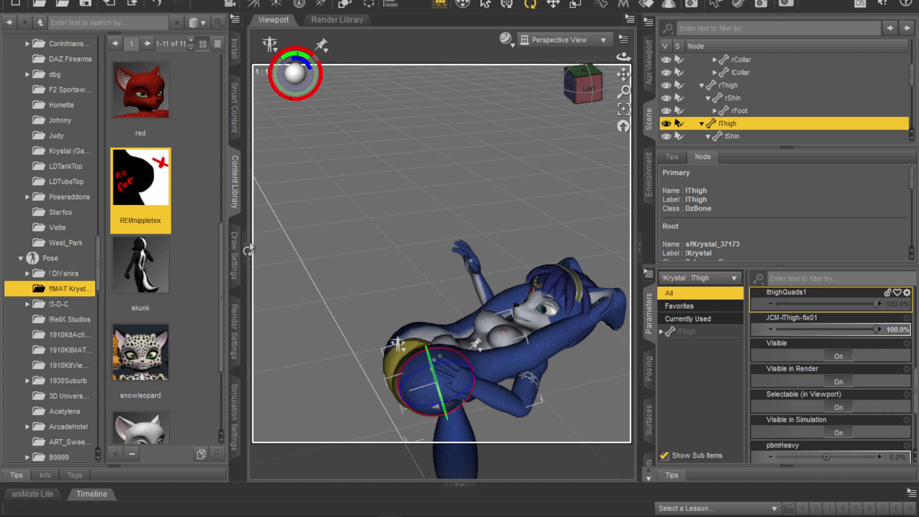
Create a new camera with the default settings and look through it in the main viewport.
drag(584, 96, 583, 85)
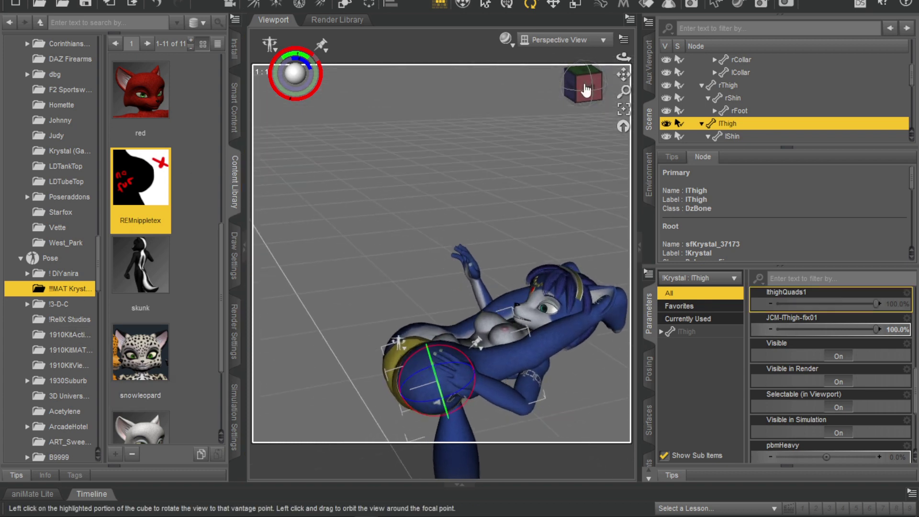
click(230, 6)
click(475, 271)
click(574, 40)
click(564, 153)
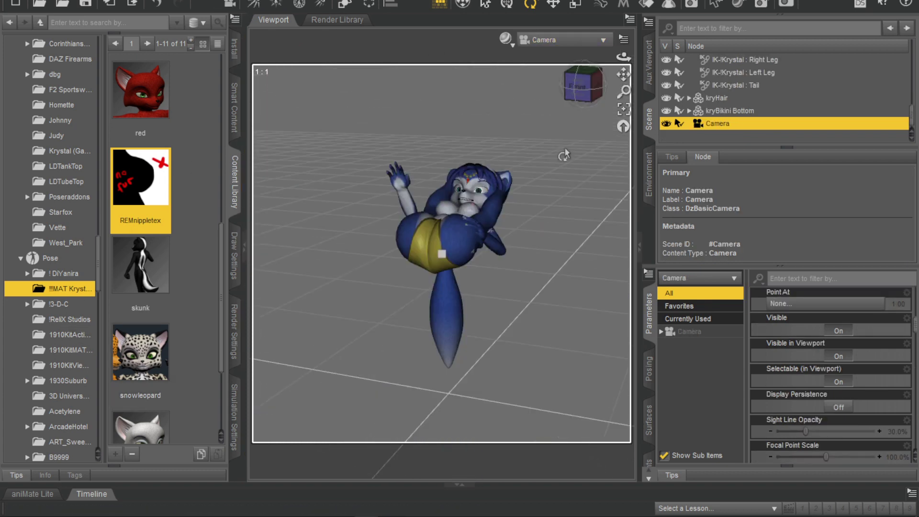
Show the auxiliary viewport, reframe the figure and switch the main viewport back to Perspective View.
click(649, 62)
mouse_move(573, 95)
mouse_down()
mouse_move(555, 91)
mouse_move(578, 90)
mouse_move(566, 91)
mouse_up()
drag(623, 74, 624, 127)
drag(624, 91, 567, 86)
click(566, 41)
click(560, 54)
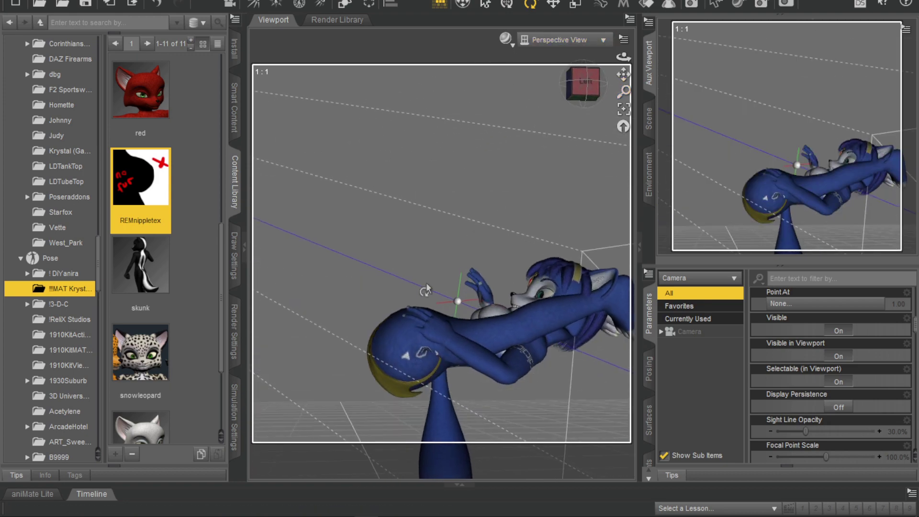
Adjust the left hand's rotation so it rests on the surface of the hip.
click(437, 344)
drag(440, 345, 432, 334)
click(156, 4)
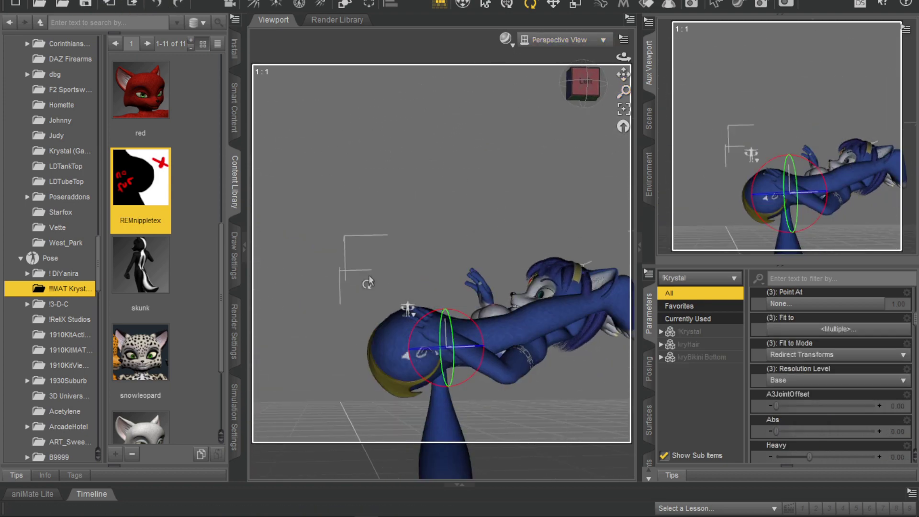
click(567, 464)
click(433, 332)
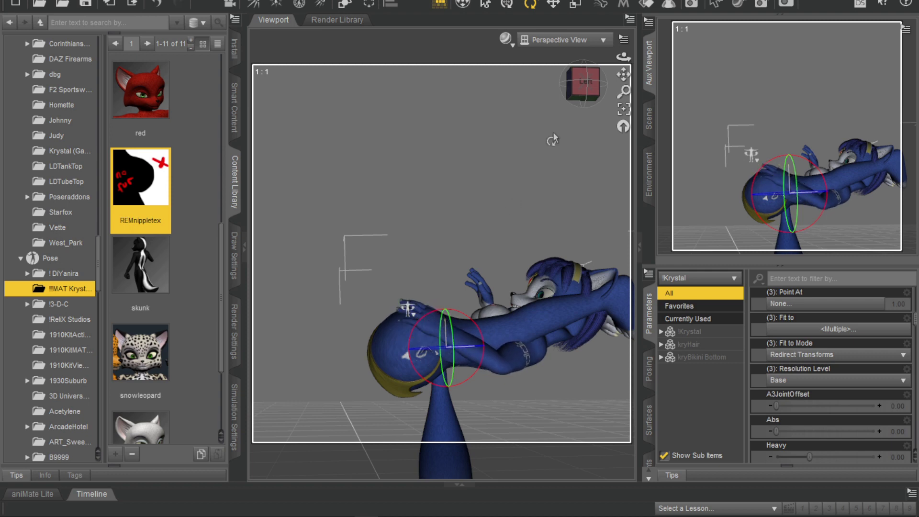
Curl the left hand's fingers by setting its ERC_Grasp to 19.2%.
drag(576, 86, 614, 55)
drag(624, 91, 624, 119)
click(468, 347)
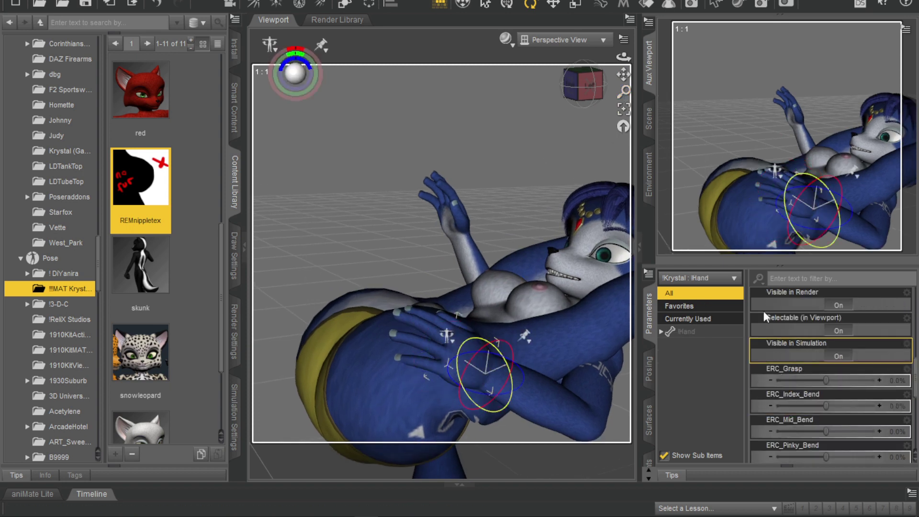
drag(914, 372, 909, 307)
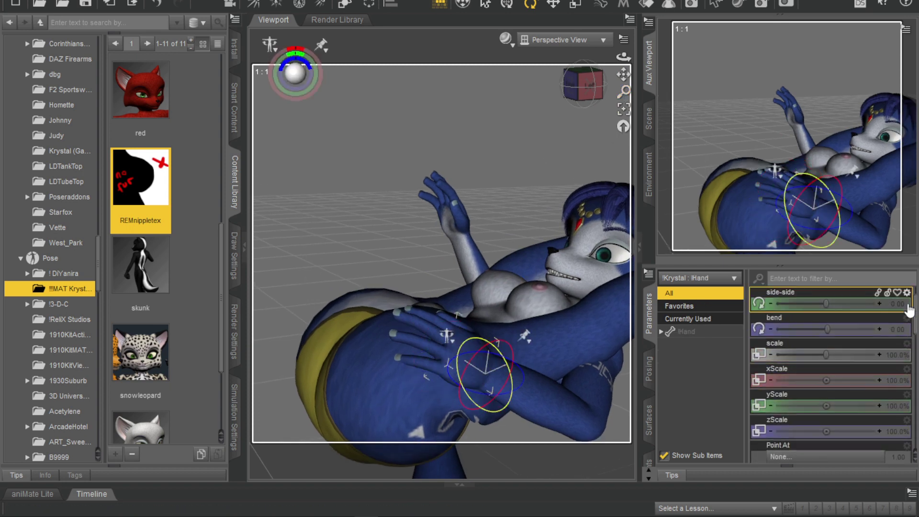
double_click(463, 338)
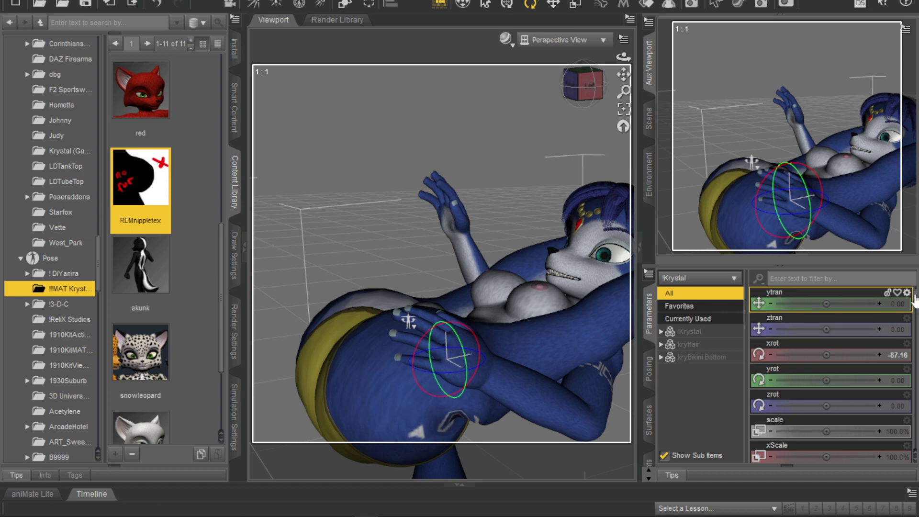
scroll(914, 299, down, 5)
click(464, 350)
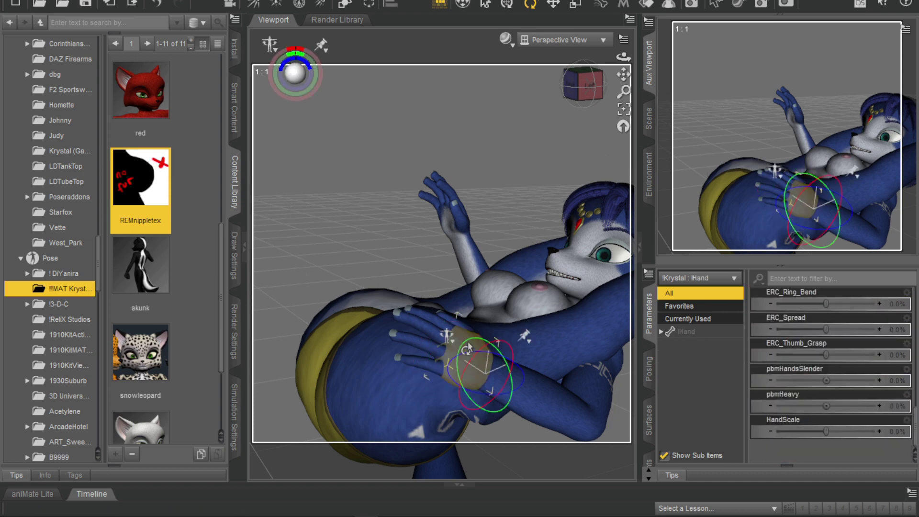
scroll(916, 444, up, 5)
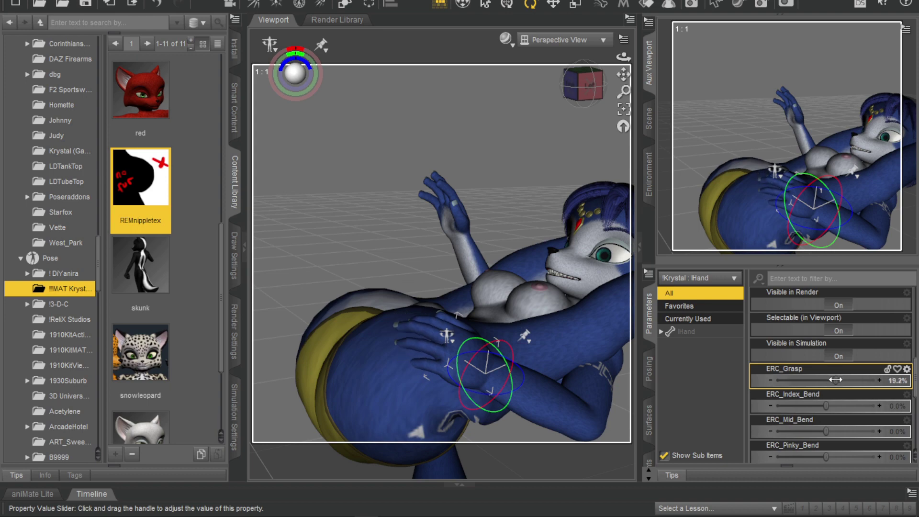
Try to rotate the first joint of the left pinky and undo the change.
click(460, 391)
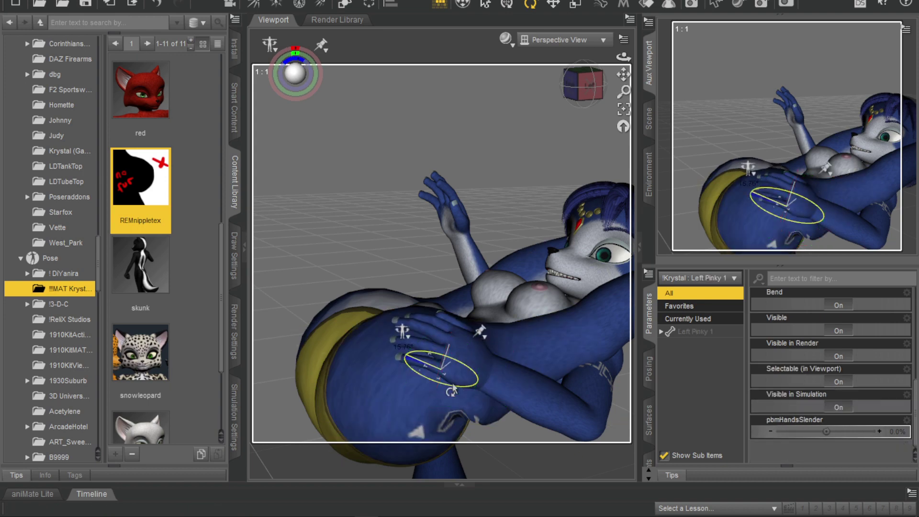
drag(586, 114, 449, 325)
key(ctrl+z)
drag(580, 98, 426, 206)
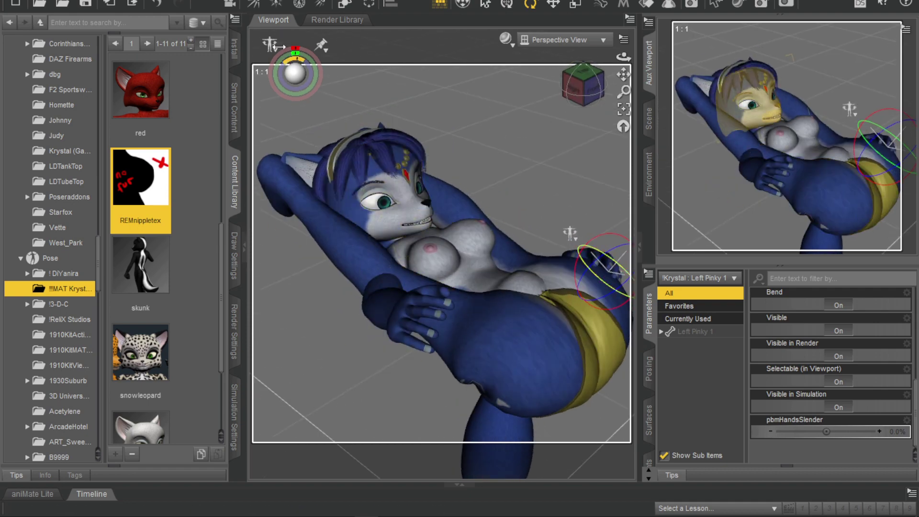
click(156, 3)
Curl the right hand's fingers by setting its ERC_Grasp to 9.0%.
drag(574, 91, 594, 57)
drag(334, 209, 493, 296)
drag(582, 80, 480, 308)
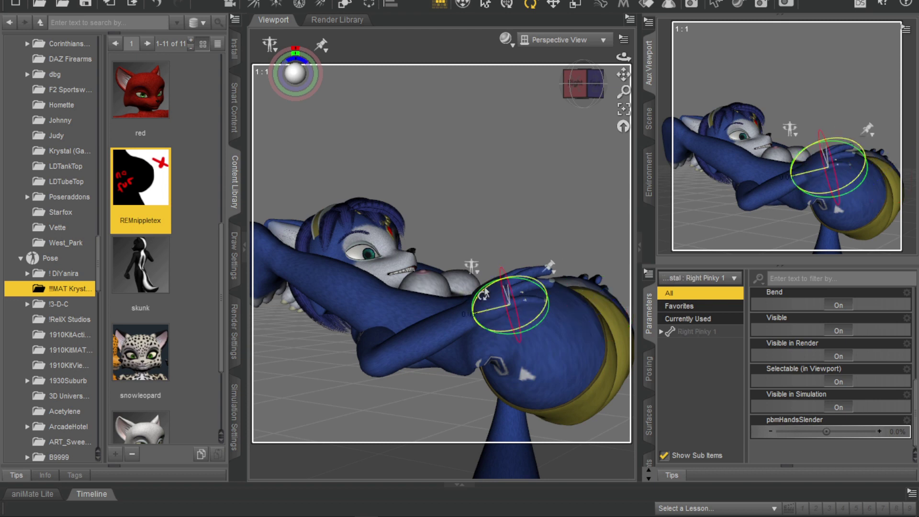
click(482, 299)
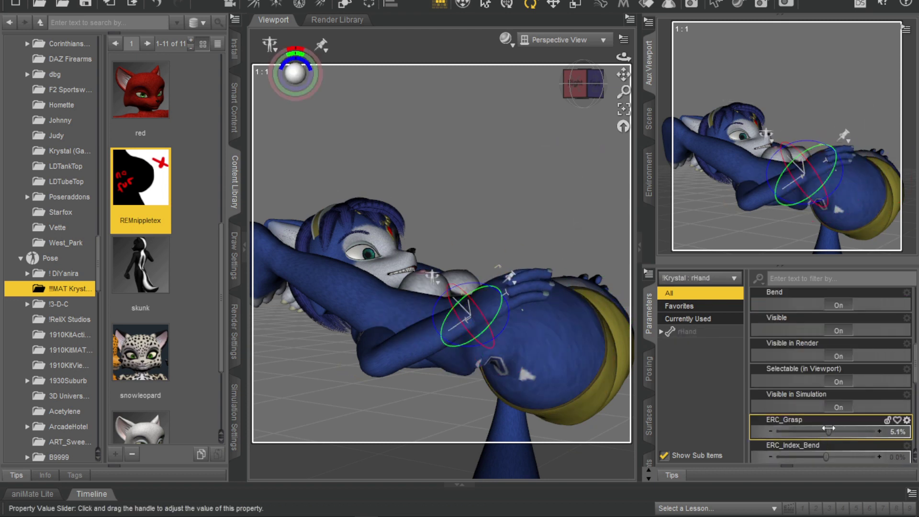
mouse_move(598, 85)
mouse_down()
mouse_move(581, 85)
mouse_move(588, 74)
mouse_up()
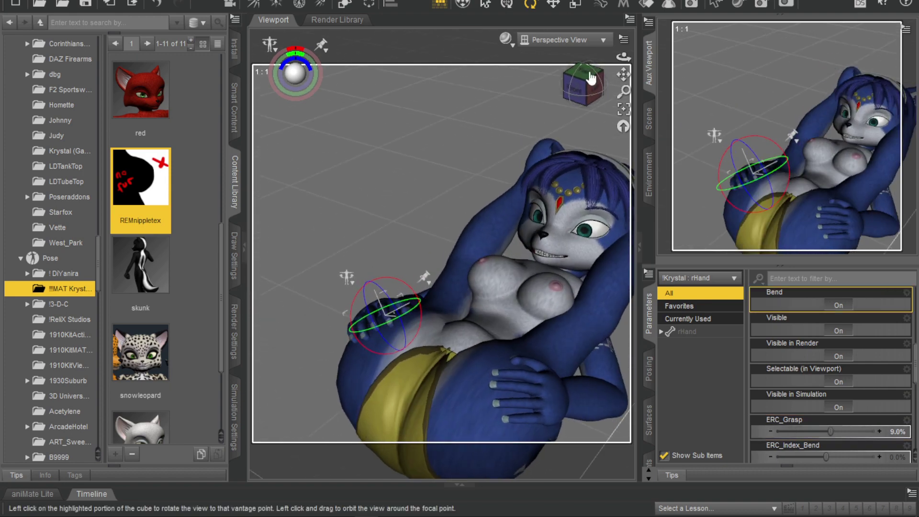
Find the "35 Krystal's..." folder in the Expressions library and apply the Drunk expression to the figure.
scroll(220, 129, up, 5)
scroll(99, 66, up, 15)
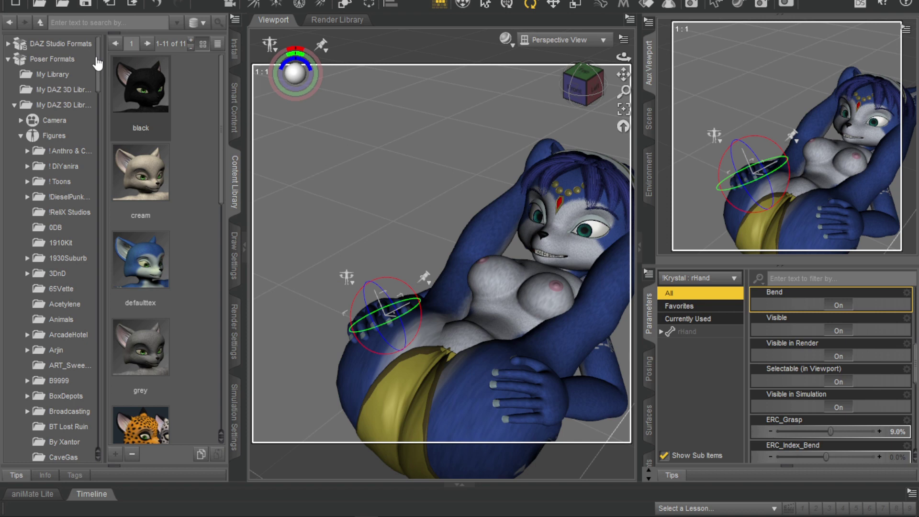
click(70, 151)
drag(98, 79, 99, 222)
click(62, 106)
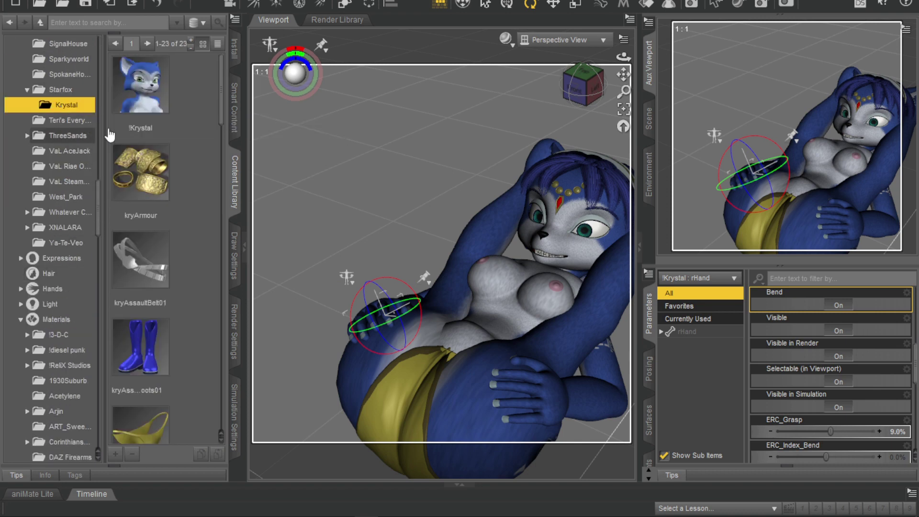
click(62, 258)
double_click(70, 262)
click(70, 273)
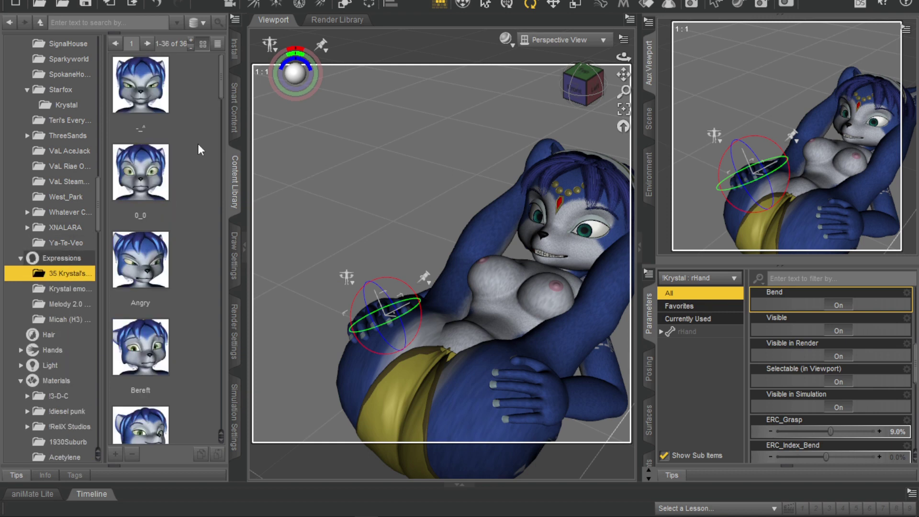
drag(222, 97, 219, 181)
double_click(158, 240)
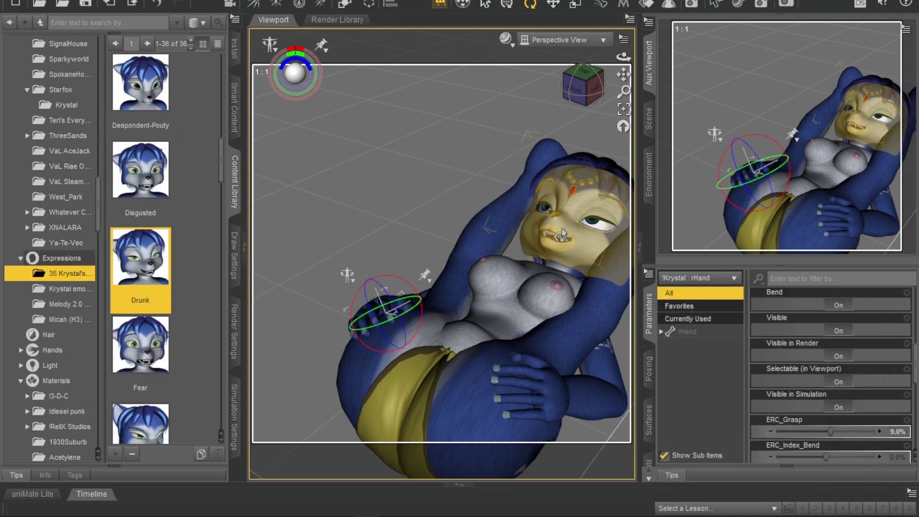
Try to bend the figure's neck and undo the rotation.
click(156, 7)
click(548, 272)
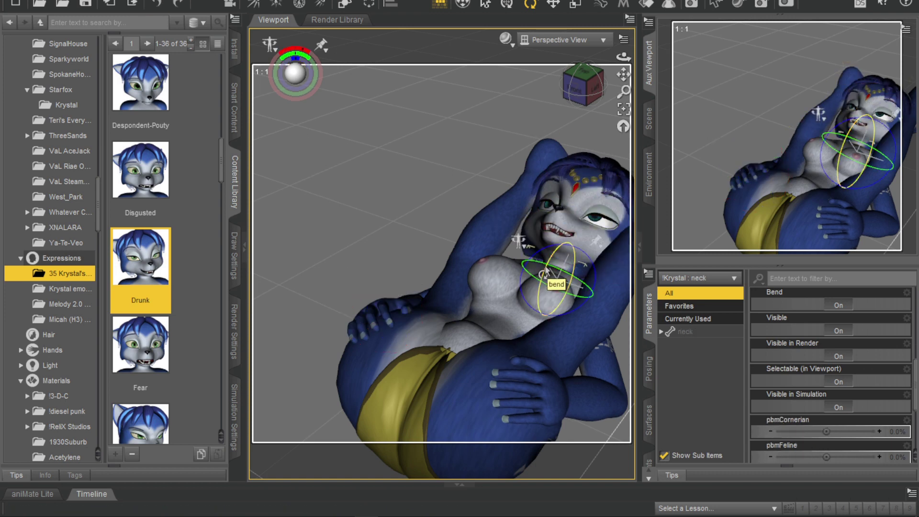
drag(544, 273, 542, 280)
click(156, 7)
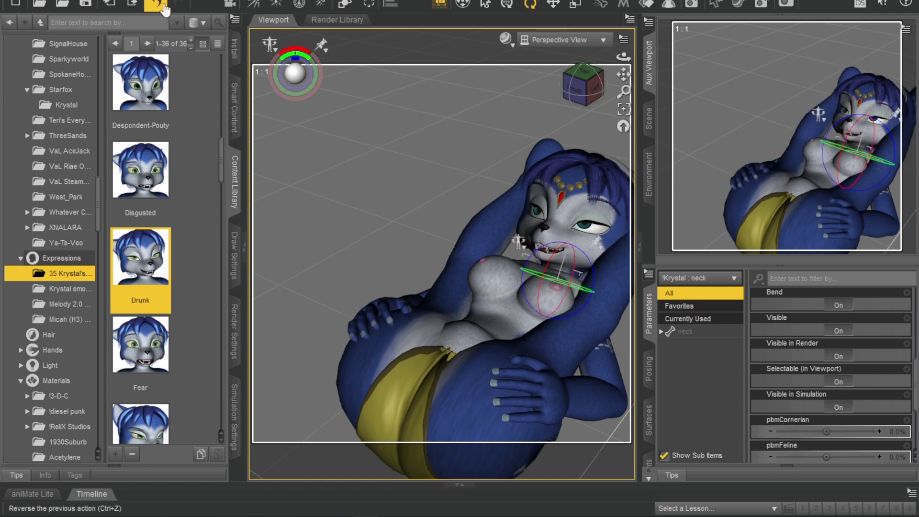
Tilt the figure's head down and turn it toward the viewer, ending with nothing selected.
click(553, 249)
drag(553, 247, 546, 262)
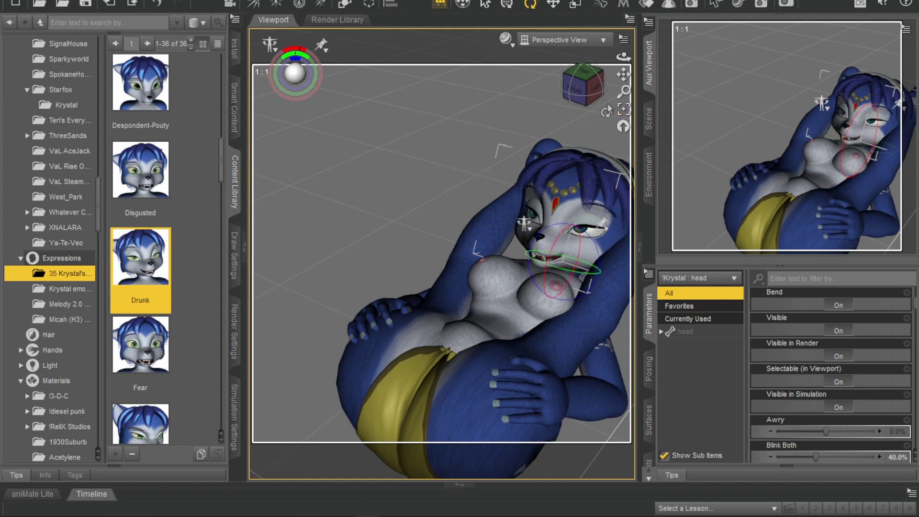
drag(623, 75, 558, 32)
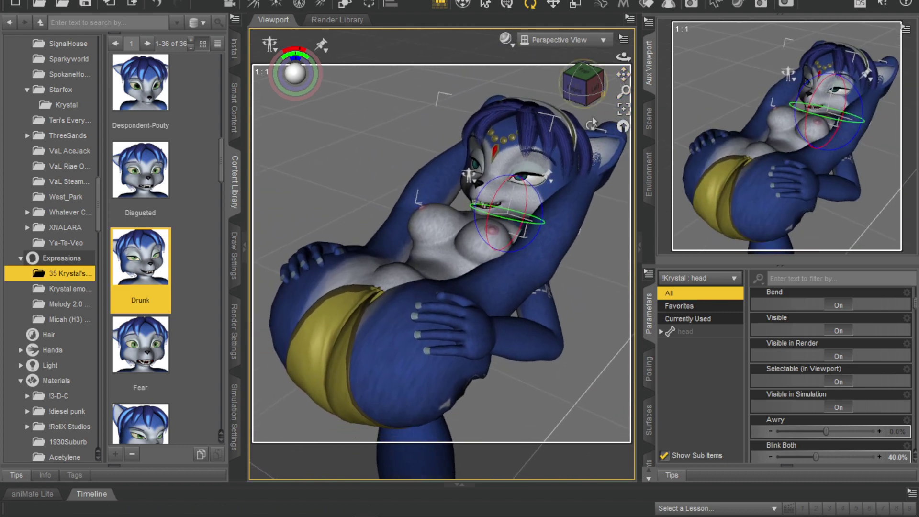
drag(532, 225, 528, 225)
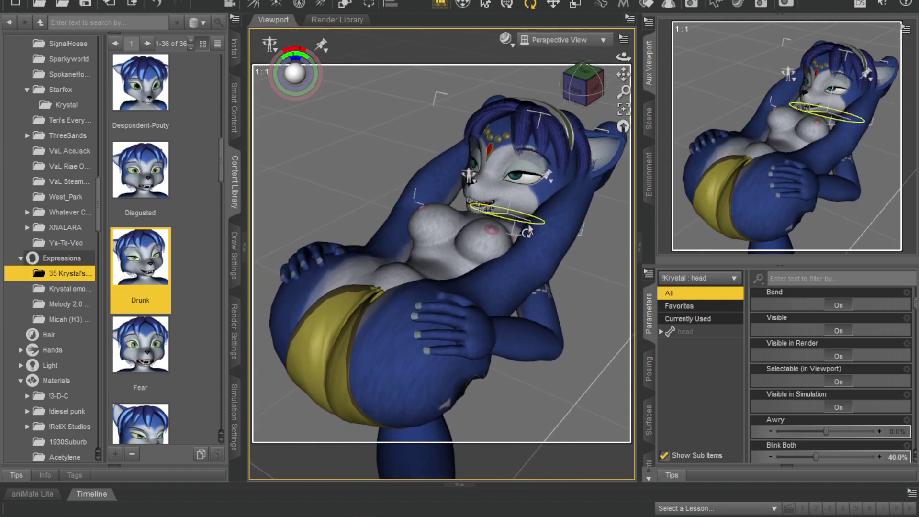
click(606, 254)
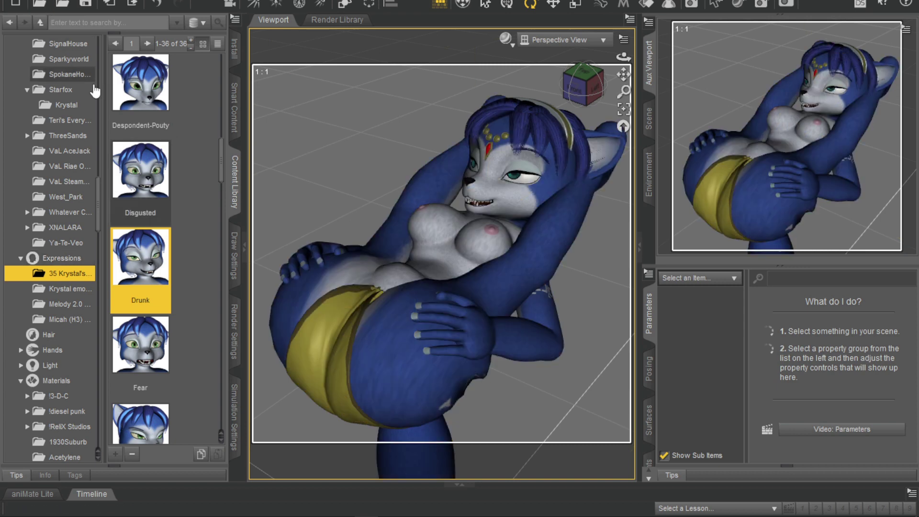
Load the !FullScene gazebo set from the "ART_Swee..." folder under Figures in the Poser Formats library.
drag(220, 174, 220, 140)
click(77, 123)
drag(98, 189, 100, 56)
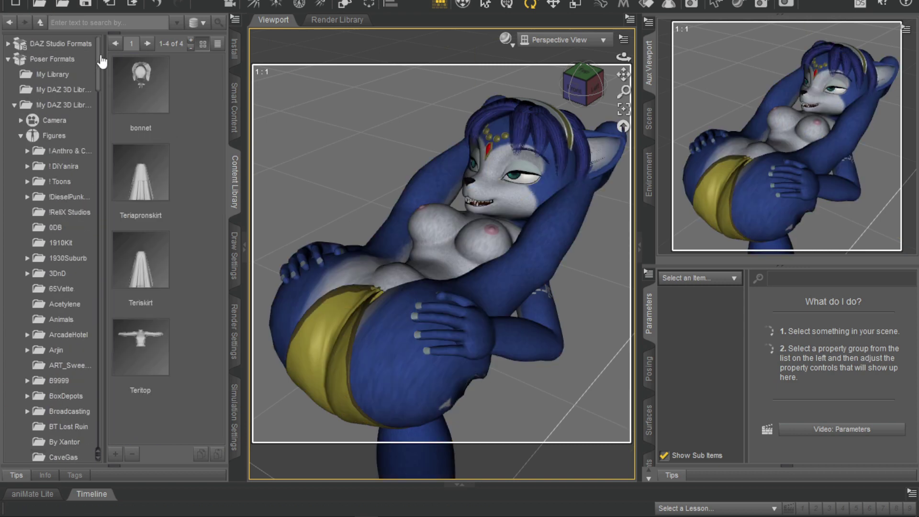
scroll(73, 267, down, 2)
click(73, 265)
double_click(135, 117)
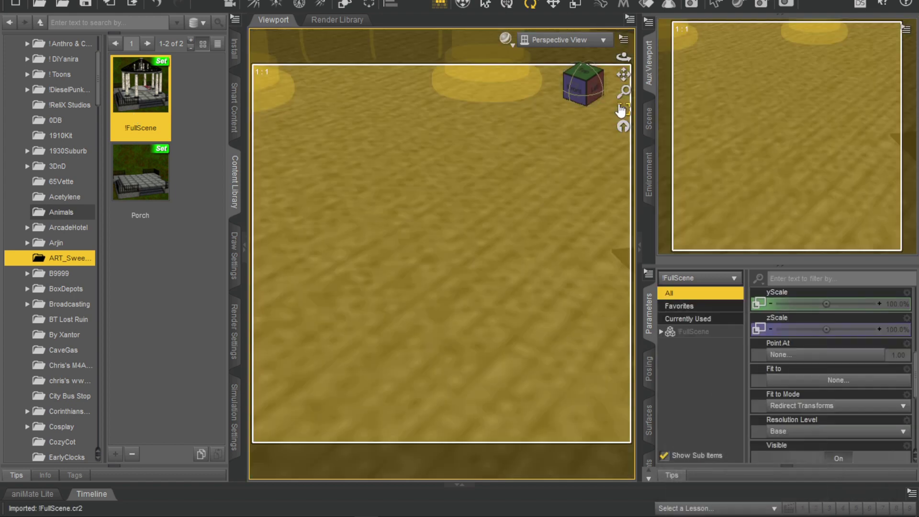
Lower the gazebo set vertically so that the reclining figure is above its round hanging bed.
mouse_move(622, 92)
mouse_down()
mouse_move(623, 138)
mouse_move(623, 97)
mouse_up()
click(507, 6)
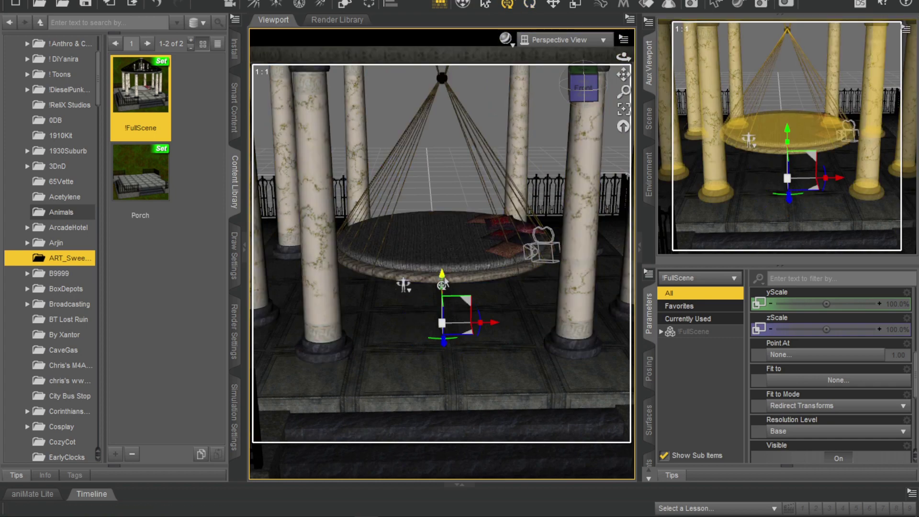
drag(441, 282, 441, 324)
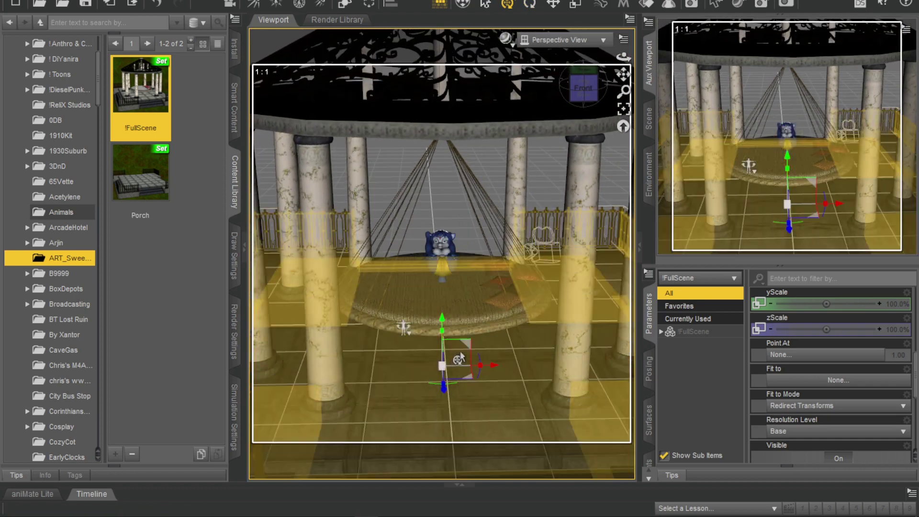
Rotate the gazebo set around its vertical axis to reorient the columns and bed around the figure.
click(529, 5)
drag(452, 383, 473, 383)
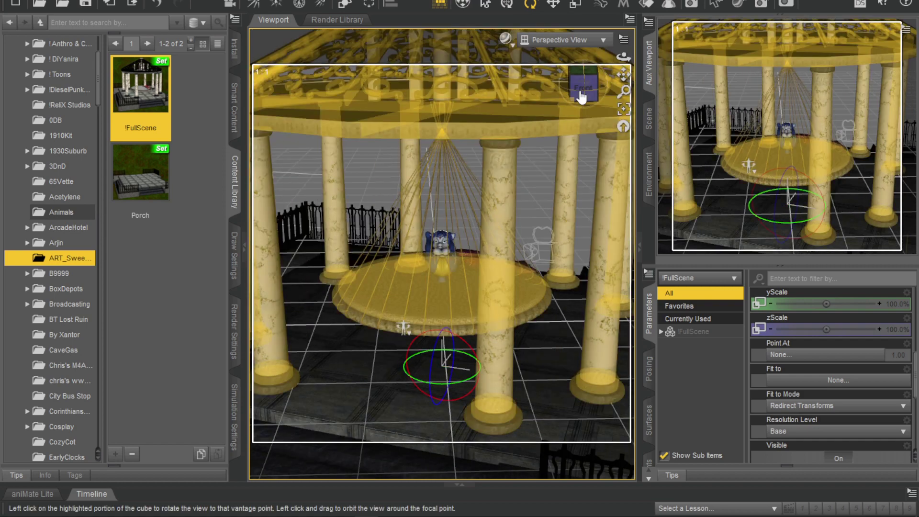
mouse_move(580, 92)
mouse_down()
mouse_move(554, 86)
mouse_move(579, 109)
mouse_up()
drag(428, 395, 443, 363)
Fine-tune the gazebo set's height and horizontal position so that the figure rests on the bed.
click(506, 5)
drag(427, 301, 427, 293)
mouse_move(475, 335)
mouse_down()
mouse_move(457, 335)
mouse_move(466, 334)
mouse_up()
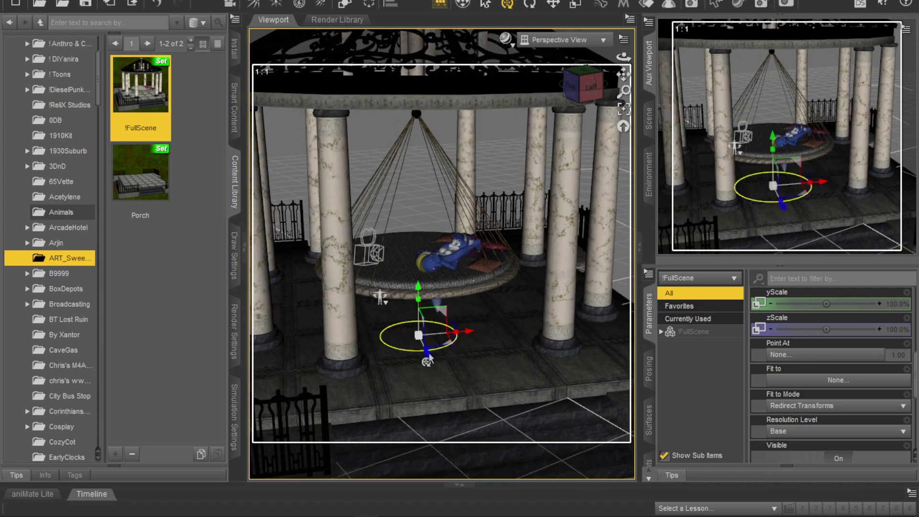
drag(428, 357, 430, 365)
Show the scene through the Camera view and frame the reclining figure closely against the columns and fence.
click(569, 41)
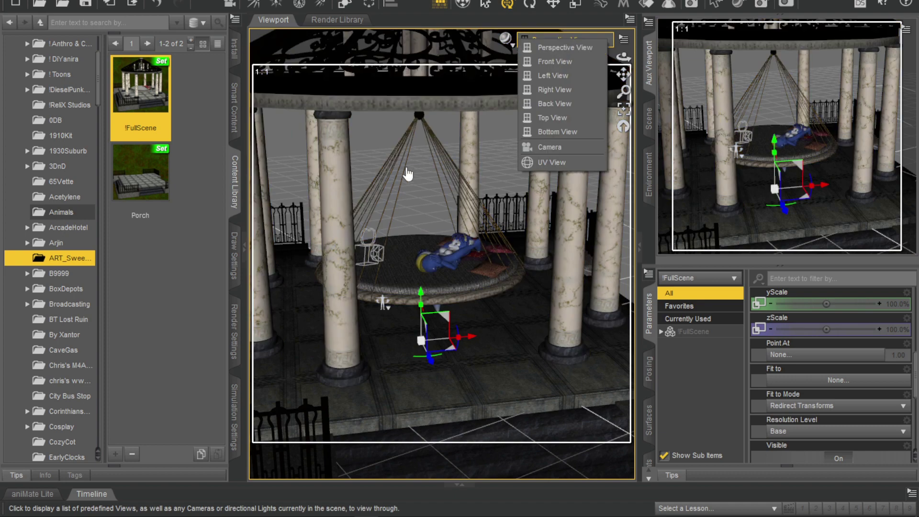
click(408, 174)
drag(624, 91, 624, 38)
drag(589, 87, 620, 80)
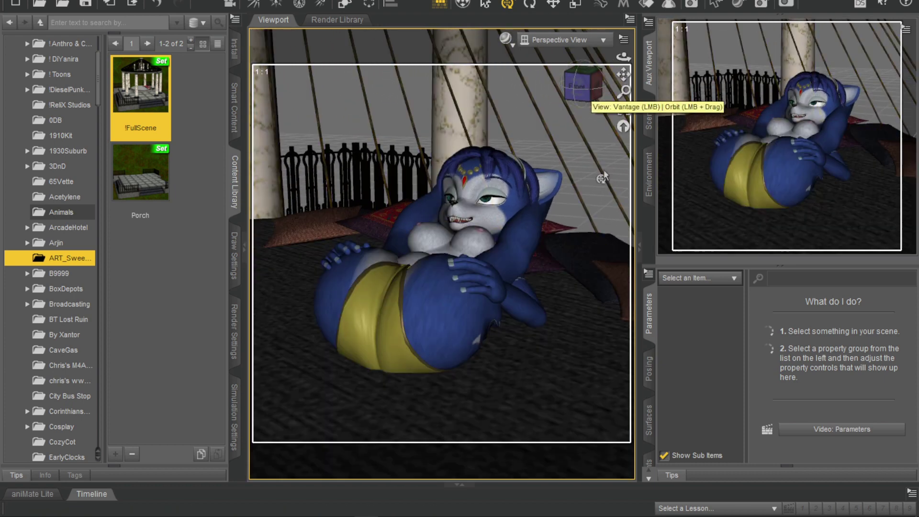
click(584, 38)
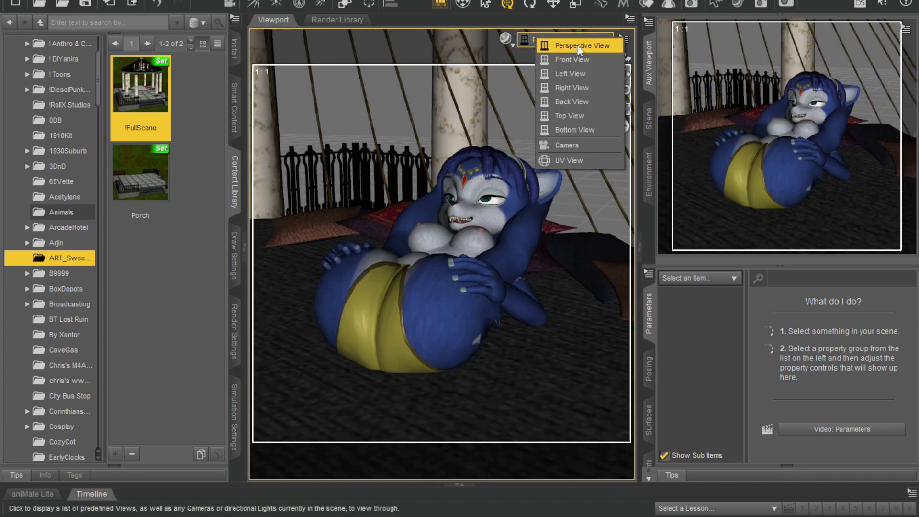
click(576, 44)
click(576, 40)
click(575, 152)
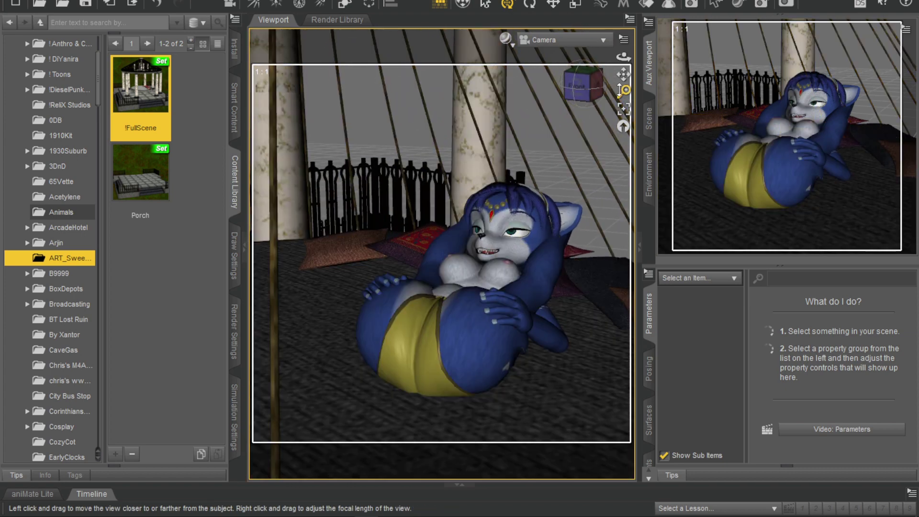
drag(623, 74, 579, 32)
drag(601, 96, 623, 92)
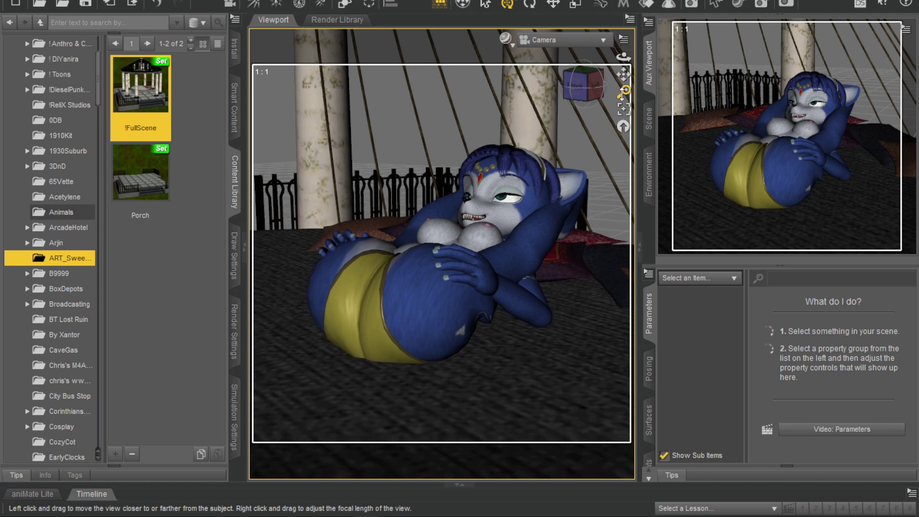
Set the render dimension preset to Quad HD, 2560 by 1440 at 16:9, and adjust the camera's distance to the figure.
click(125, 27)
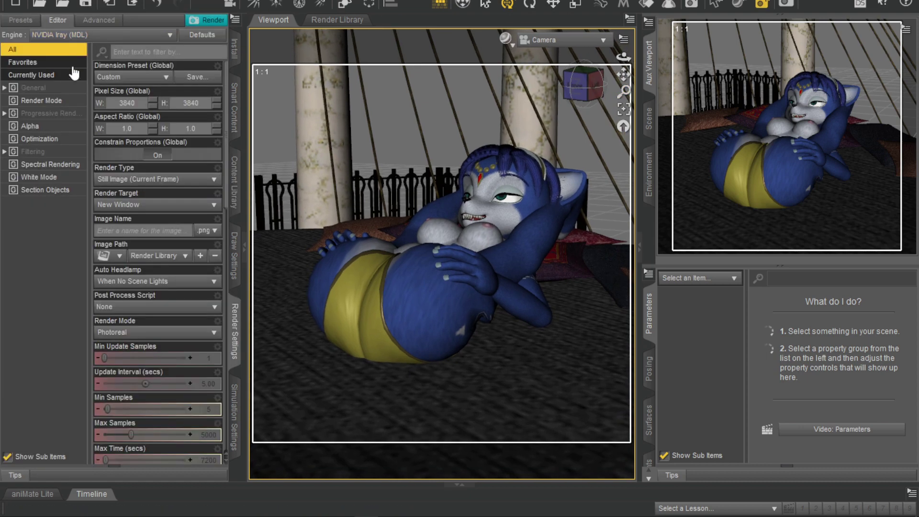
click(151, 75)
click(174, 140)
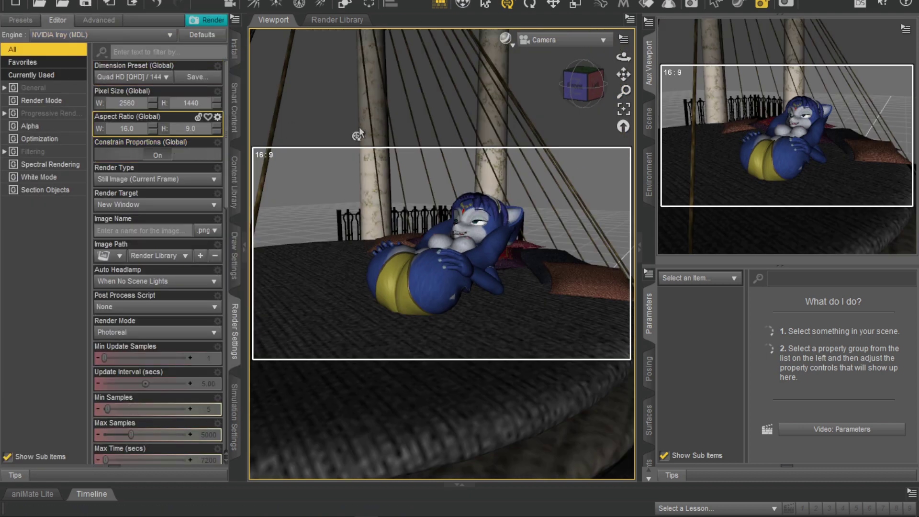
drag(623, 91, 623, 122)
Return the viewport to Perspective View and load the Level 19 environment from the Environments library.
click(560, 40)
click(562, 39)
click(234, 119)
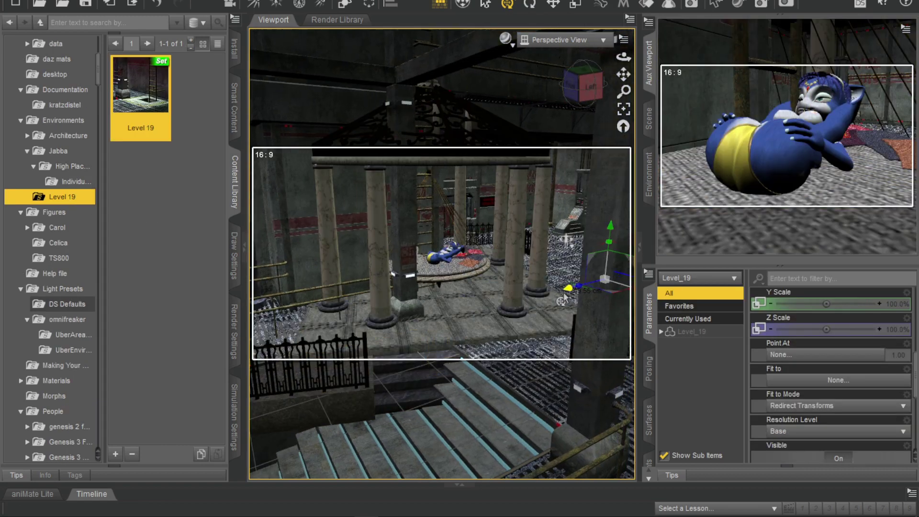
Move the Level 19 environment horizontally and vertically to fit its room around the gazebo.
drag(564, 295, 407, 332)
drag(471, 329, 489, 392)
drag(623, 92, 615, 180)
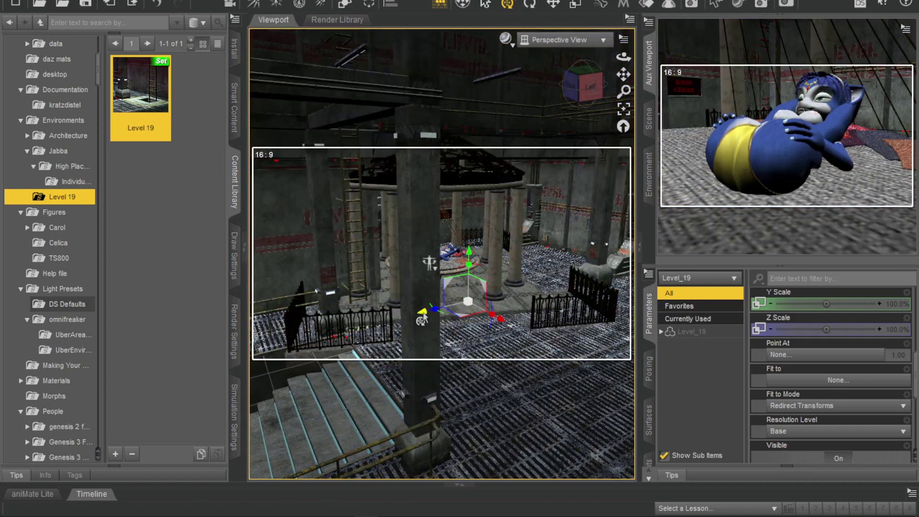
drag(426, 314, 357, 334)
click(507, 3)
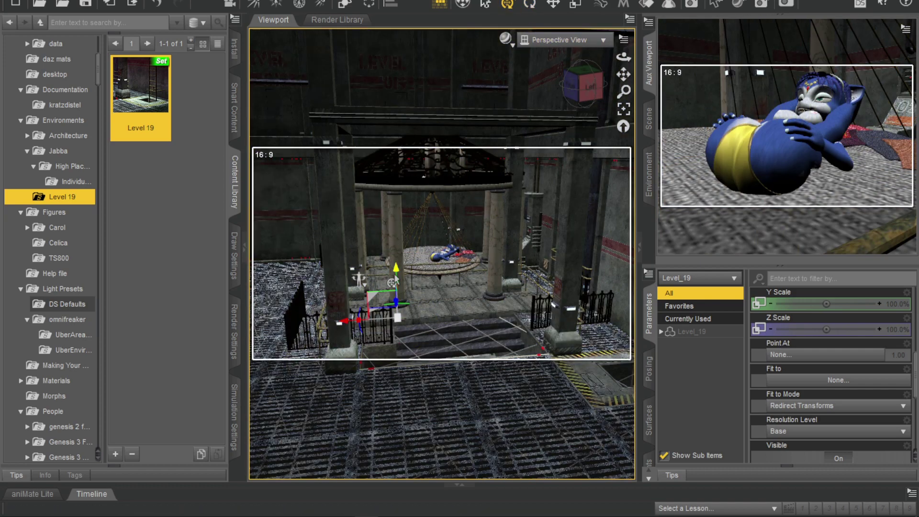
drag(393, 281, 378, 316)
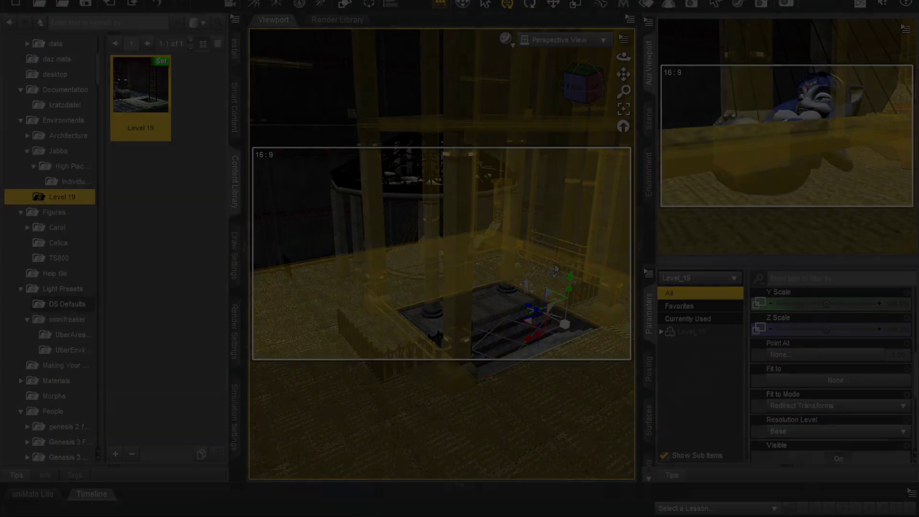